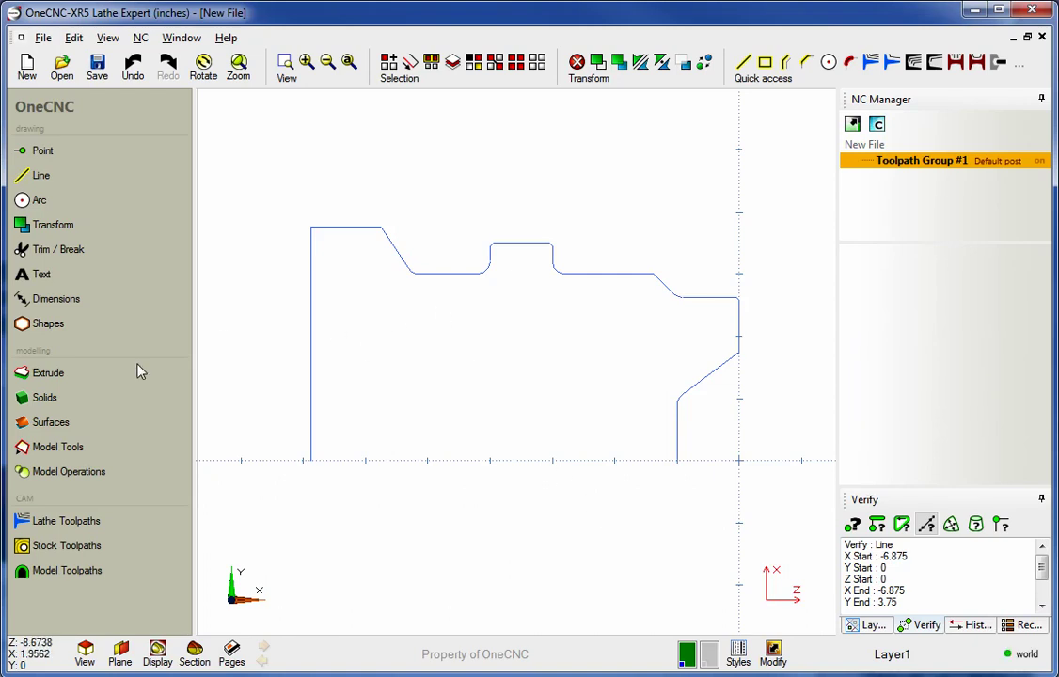
Step: Revolve the profile's right vertical line into a solid lathe model and orbit to its front face
{"action": "left_click", "coordinate": [85, 446]}
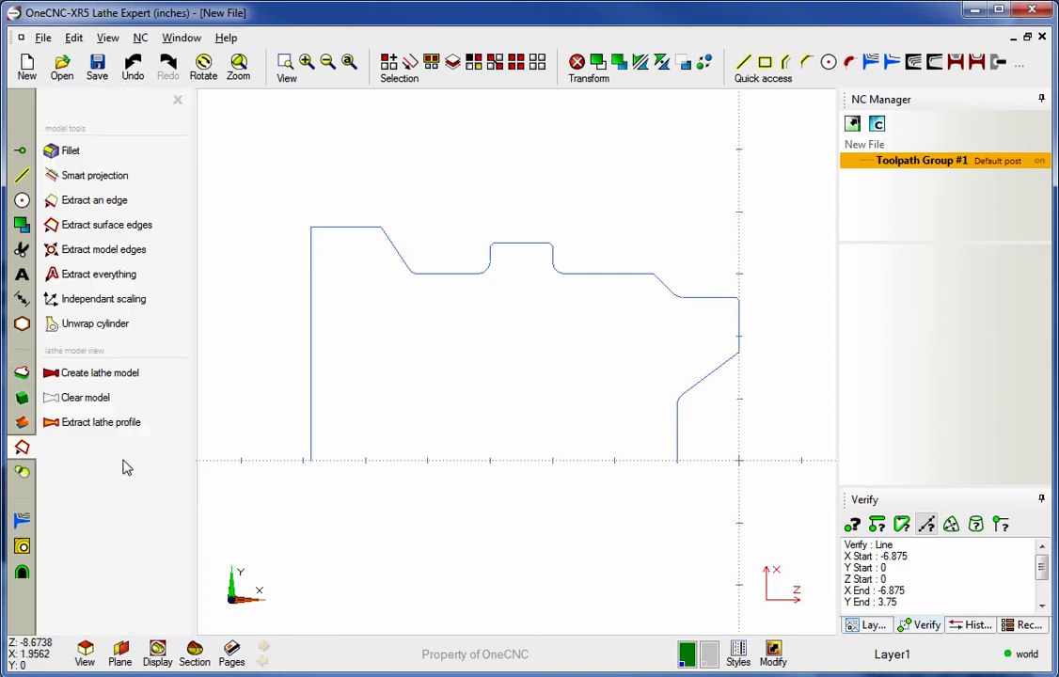
{"action": "left_click", "coordinate": [132, 374]}
{"action": "left_click", "coordinate": [677, 435]}
{"action": "left_click", "coordinate": [688, 436]}
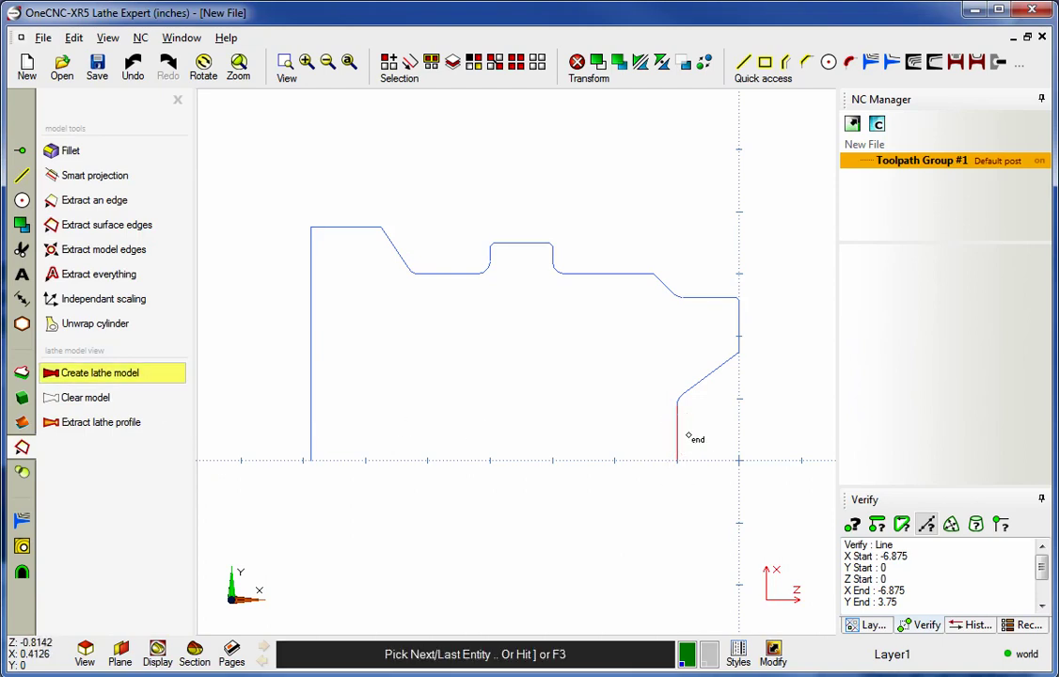
{"action": "key", "text": "F3"}
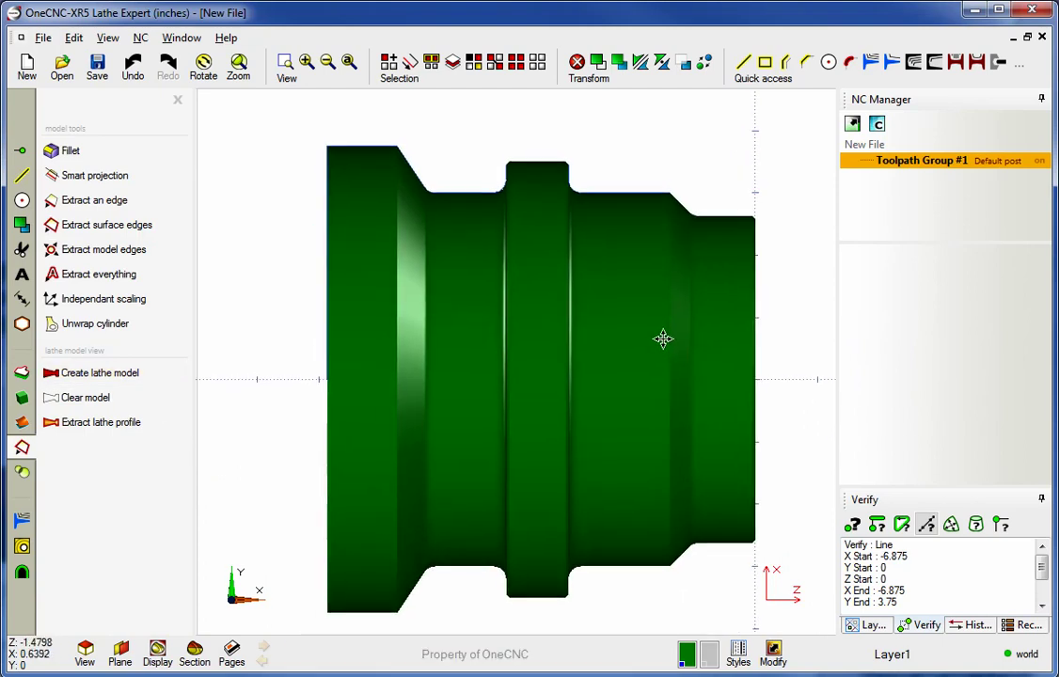
{"action": "left_click", "coordinate": [177, 99]}
{"action": "middle_click_drag", "start_coordinate": [516, 406], "coordinate": [724, 421]}
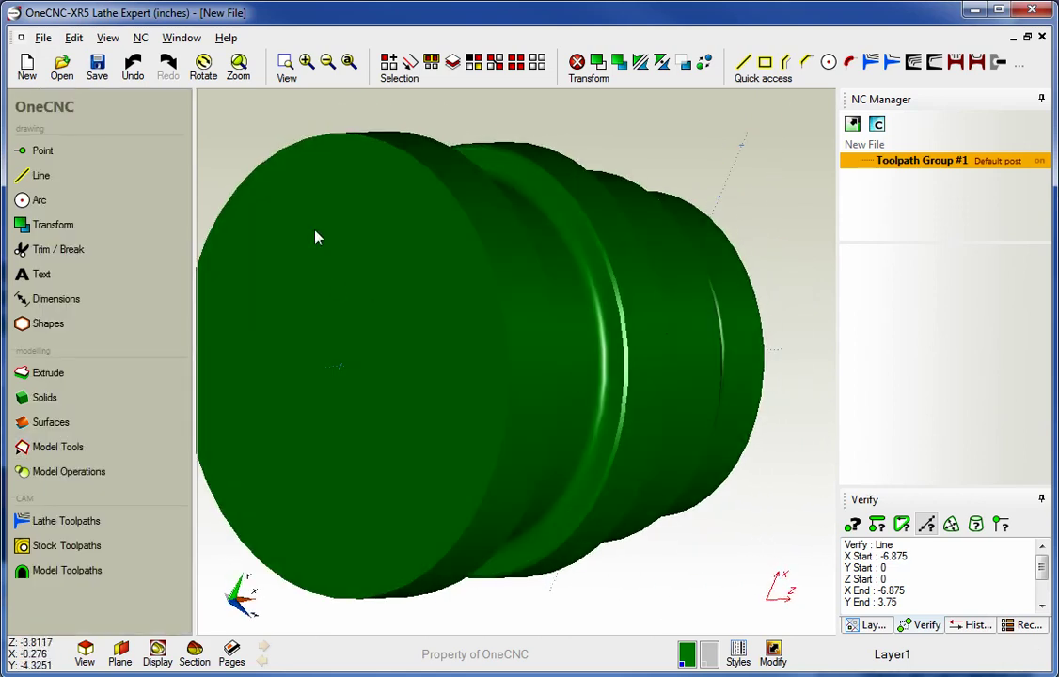
{"action": "middle_click_drag", "start_coordinate": [570, 379], "coordinate": [606, 394]}
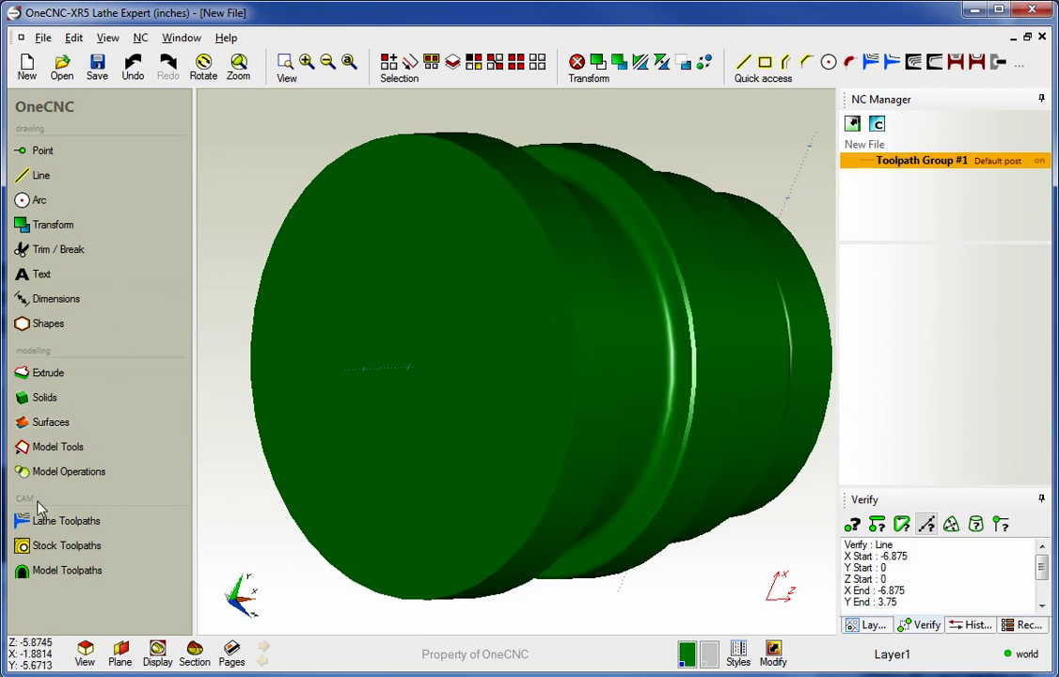
Step: Start a Parting cycle from the lathe toolpaths and pick the part line on the model's face
{"action": "left_click", "coordinate": [76, 527]}
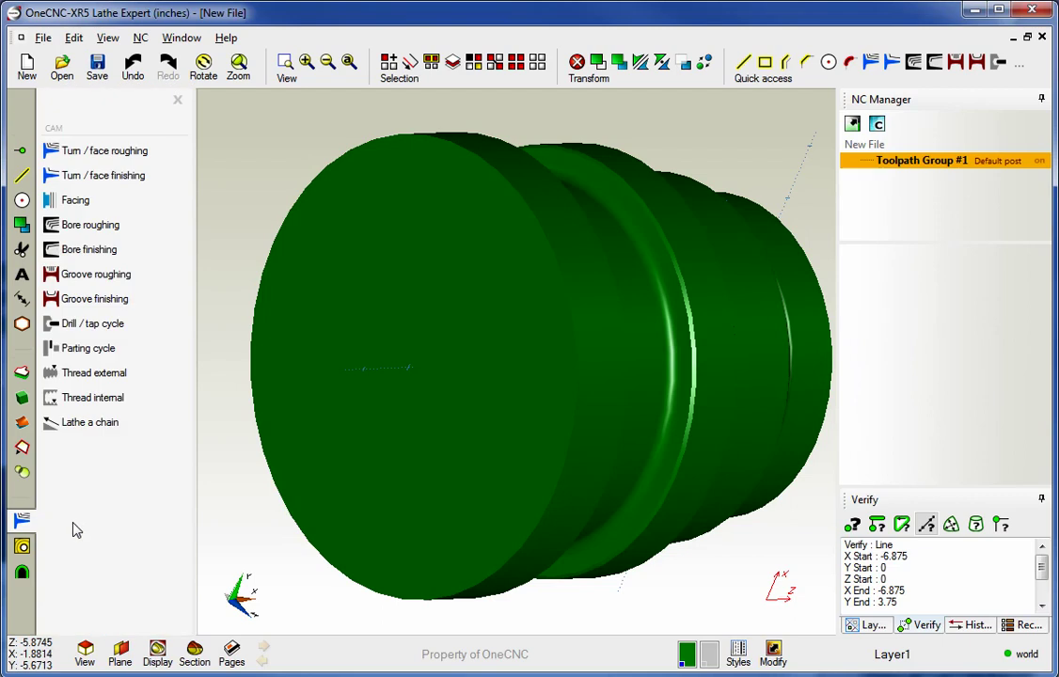
{"action": "left_click", "coordinate": [86, 354]}
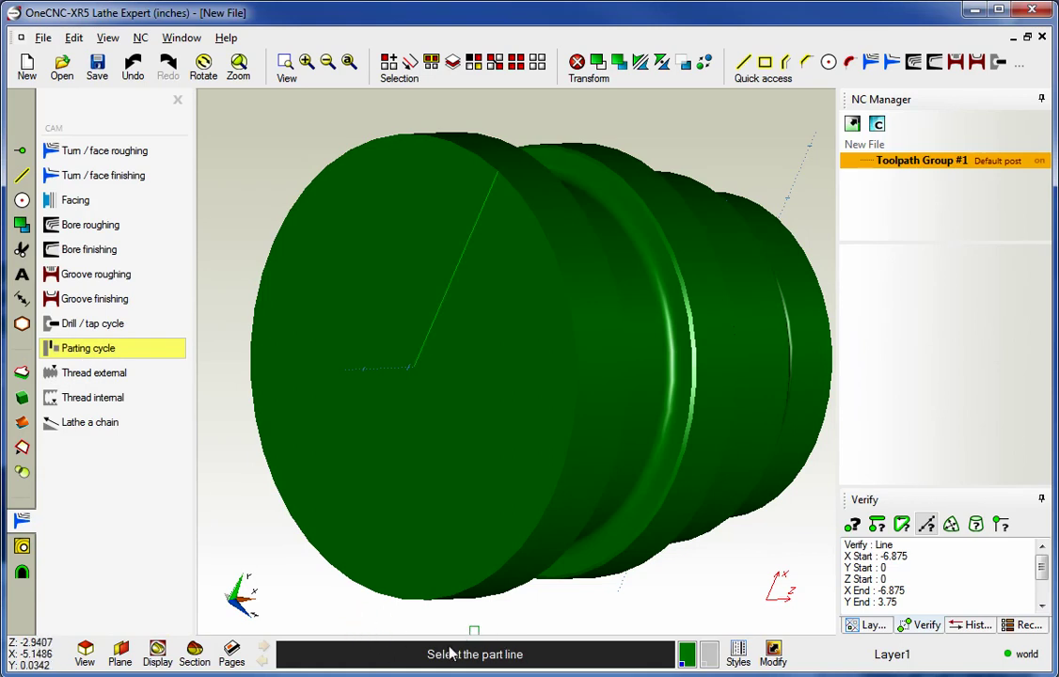
{"action": "left_click", "coordinate": [441, 314]}
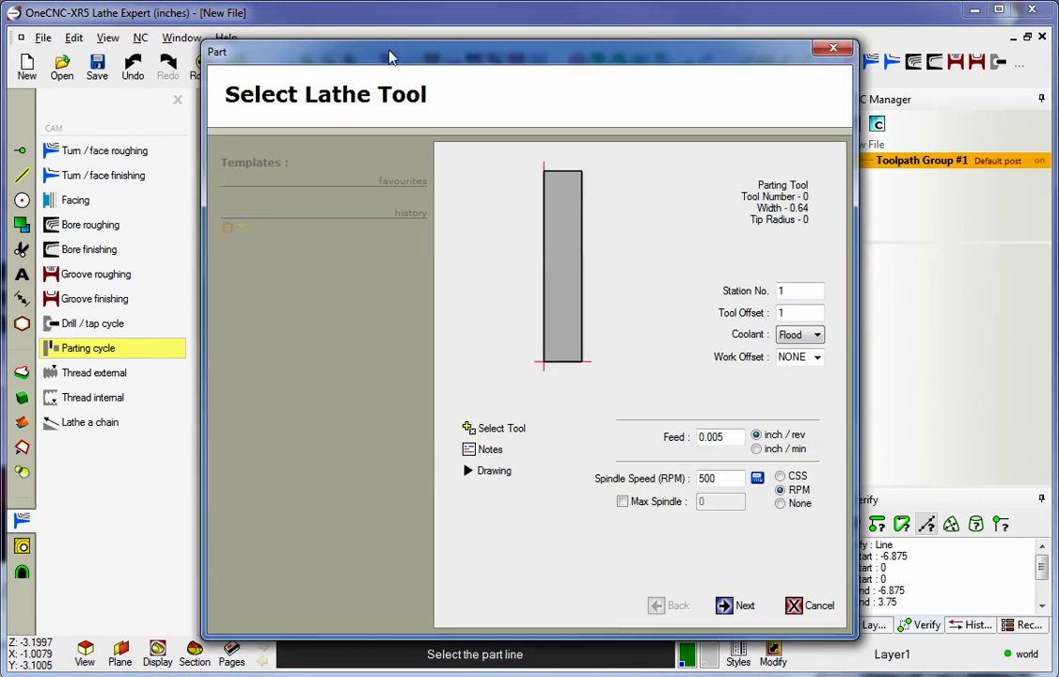
Step: Accept the parting tool and clearances, keep Standard rough style, and set X Clearance to 0.5
{"action": "left_click_drag", "start_coordinate": [390, 57], "coordinate": [192, 18]}
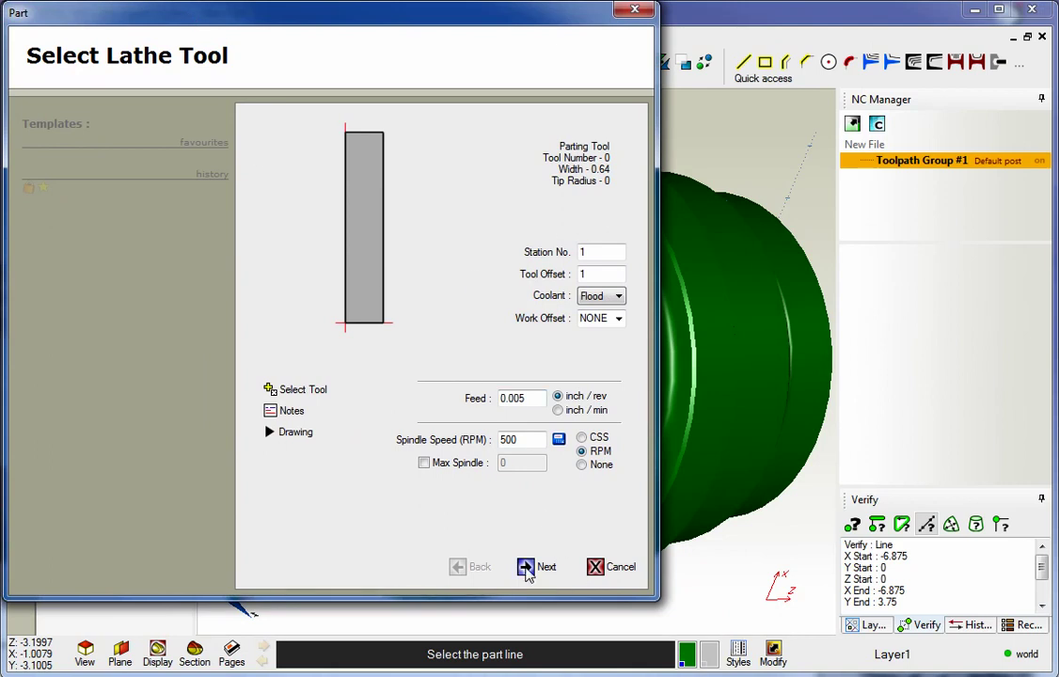
{"action": "left_click", "coordinate": [525, 568]}
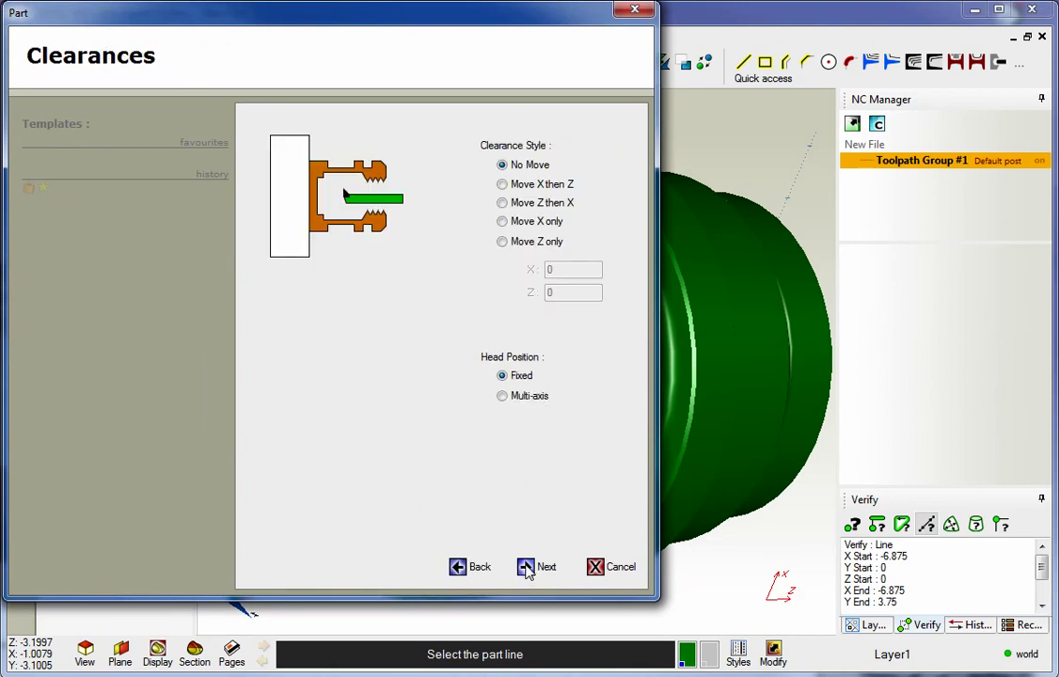
{"action": "left_click", "coordinate": [525, 568]}
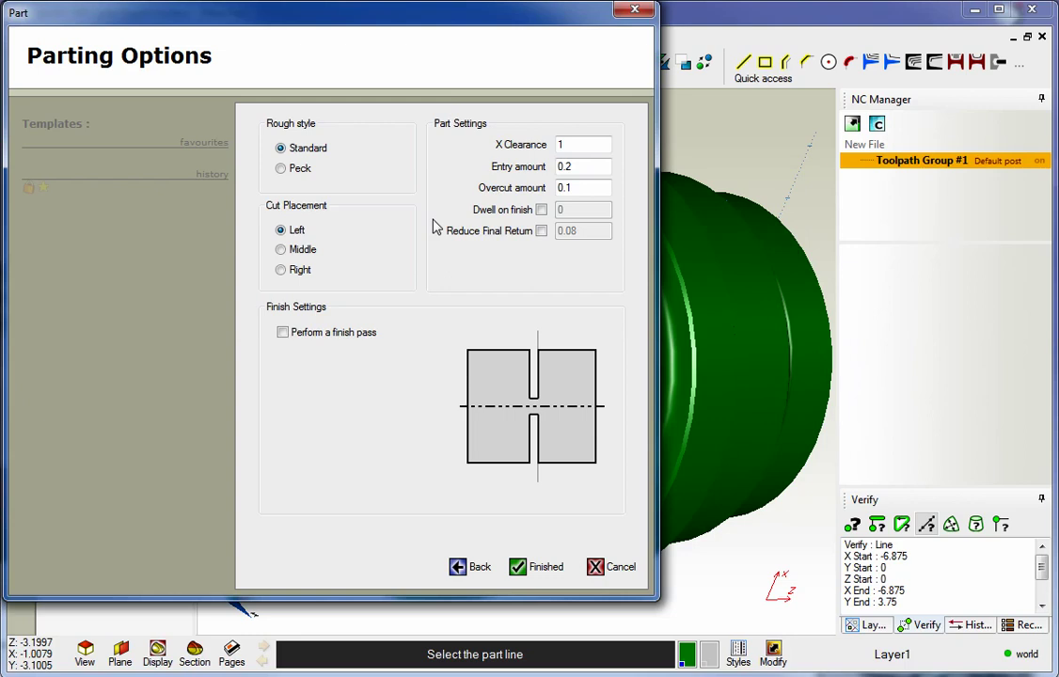
{"action": "left_click", "coordinate": [280, 170]}
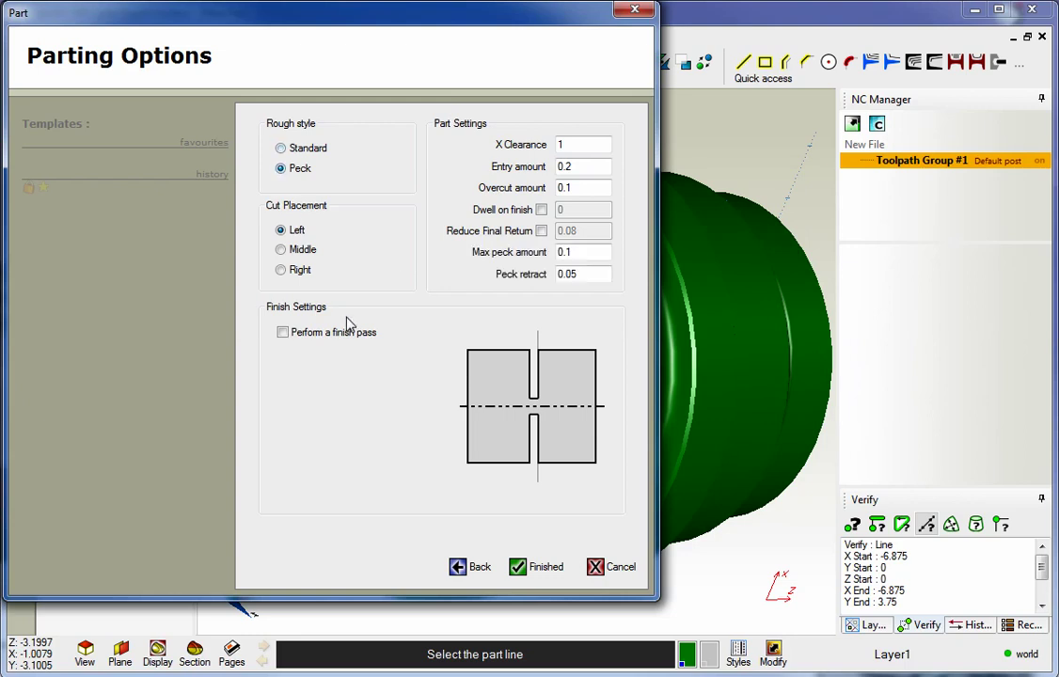
{"action": "left_click", "coordinate": [281, 149]}
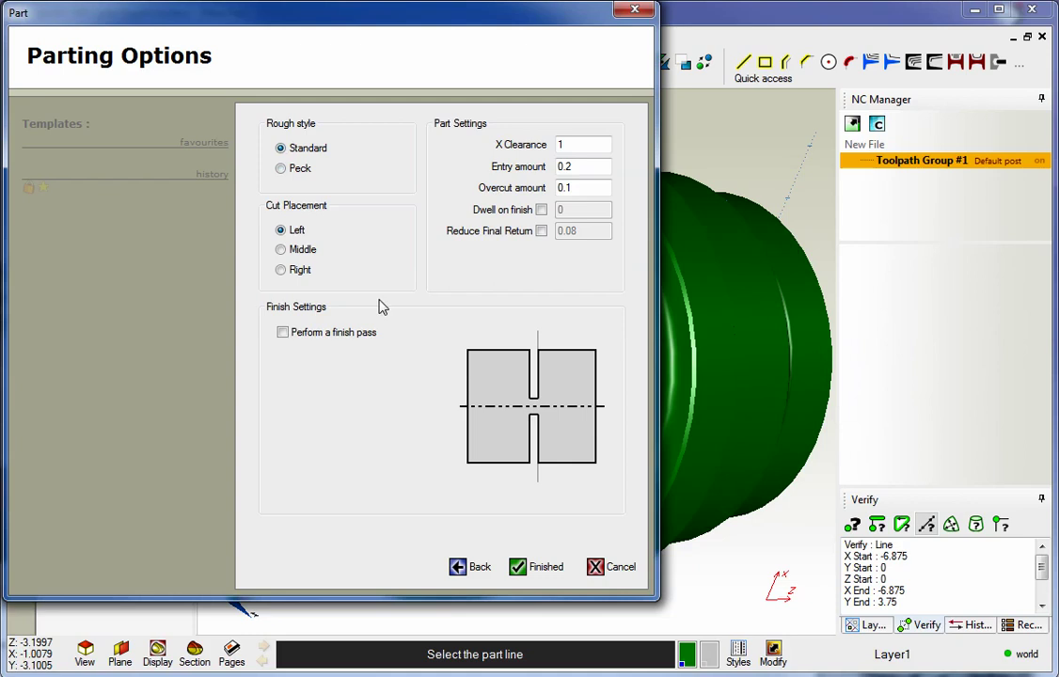
{"action": "left_click", "coordinate": [282, 171]}
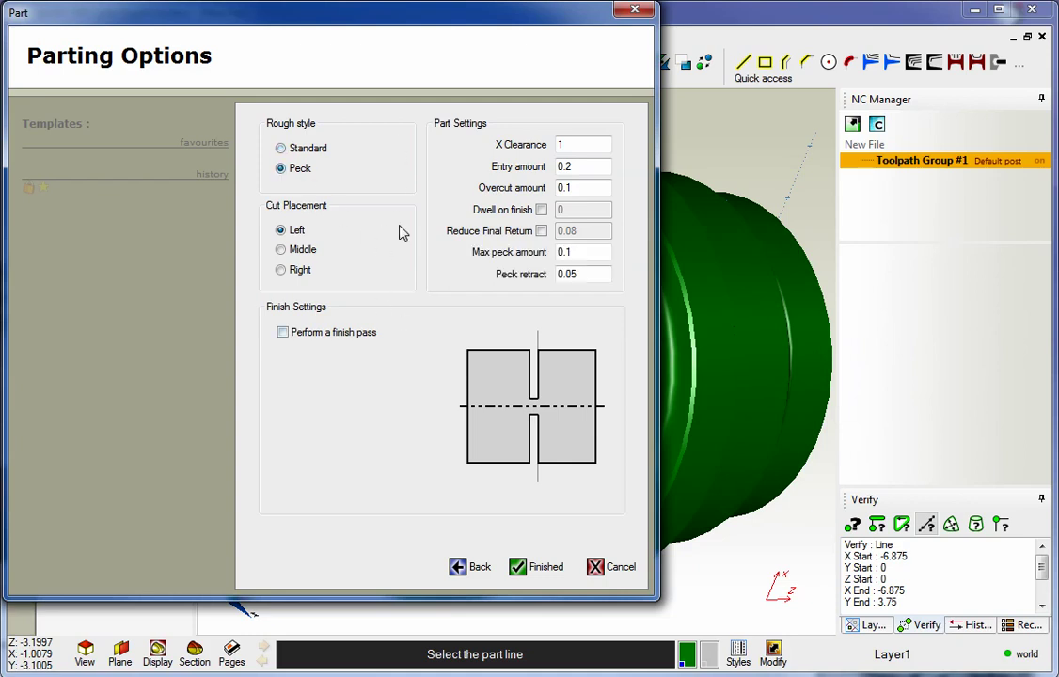
{"action": "left_click", "coordinate": [280, 149]}
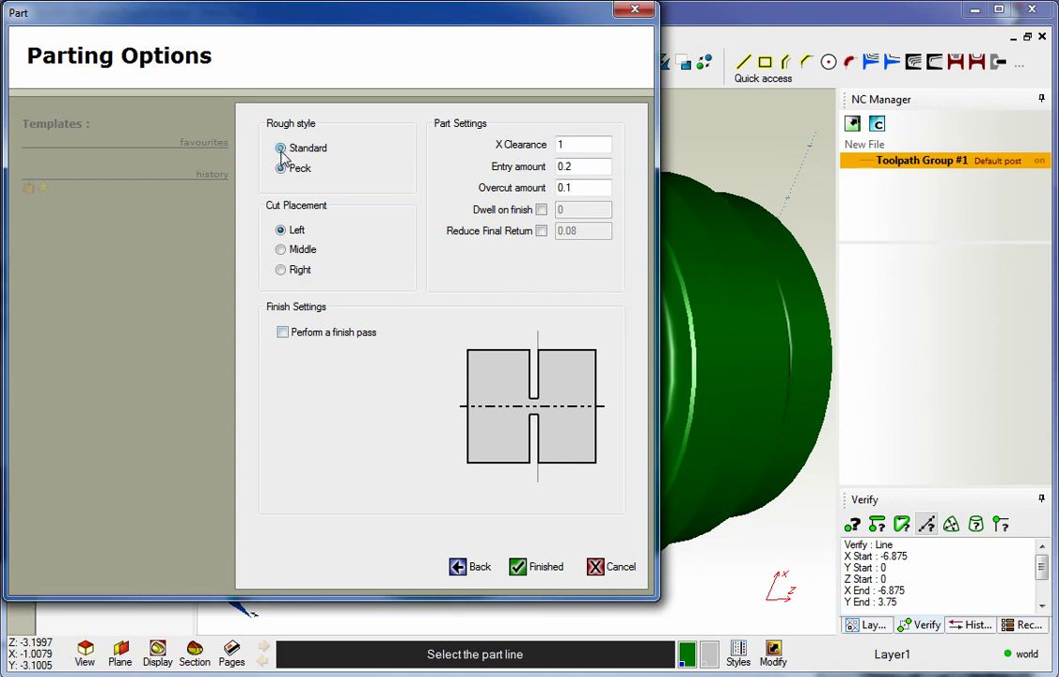
{"action": "left_click_drag", "start_coordinate": [570, 145], "coordinate": [537, 142]}
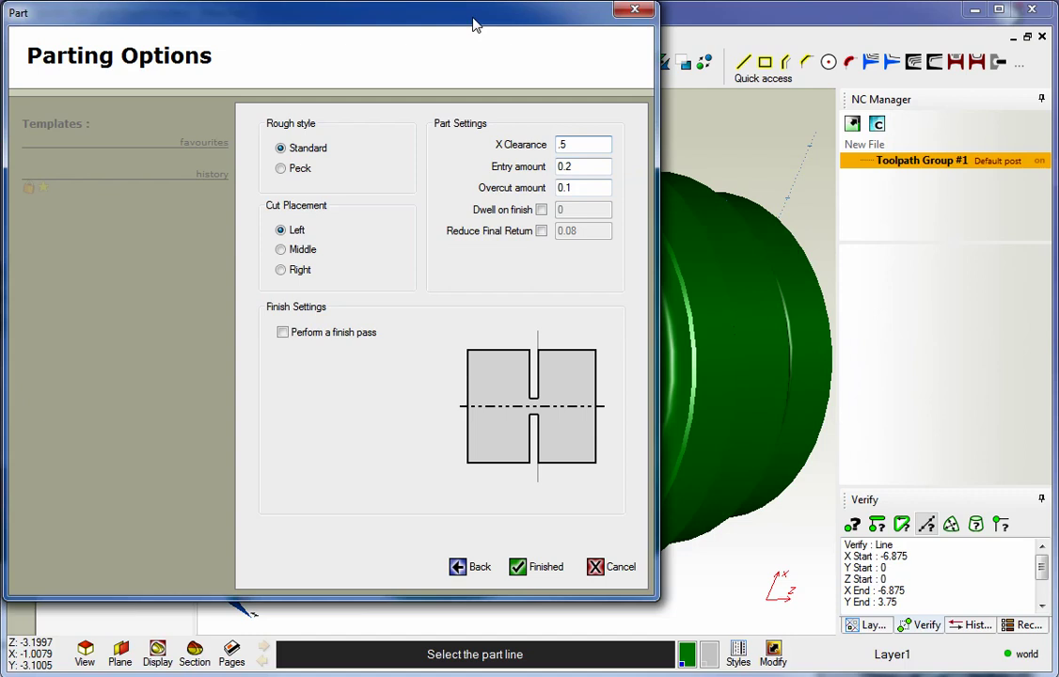
Step: Try Left, Middle and Right cut placements, then generate the parting toolpath
{"action": "left_click_drag", "start_coordinate": [475, 23], "coordinate": [111, 44]}
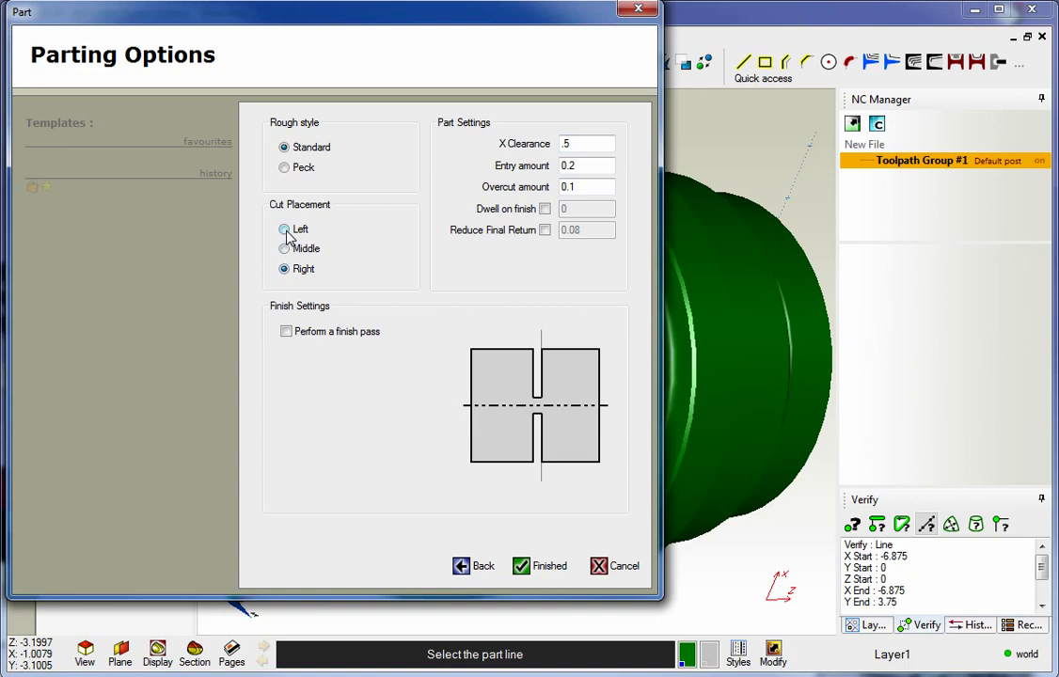
{"action": "left_click", "coordinate": [284, 228]}
{"action": "left_click", "coordinate": [284, 248]}
{"action": "left_click", "coordinate": [284, 269]}
{"action": "left_click", "coordinate": [540, 565]}
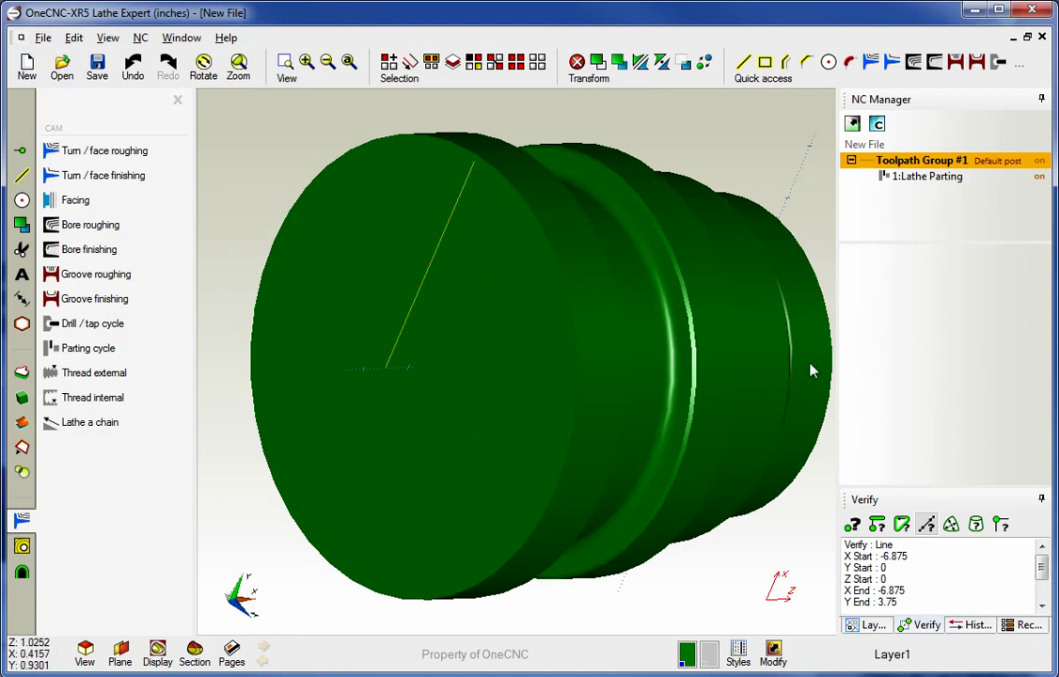
Step: Edit the Lathe Parting operation to use Peck roughing with a 0.2 max peck amount
{"action": "right_click", "coordinate": [908, 178]}
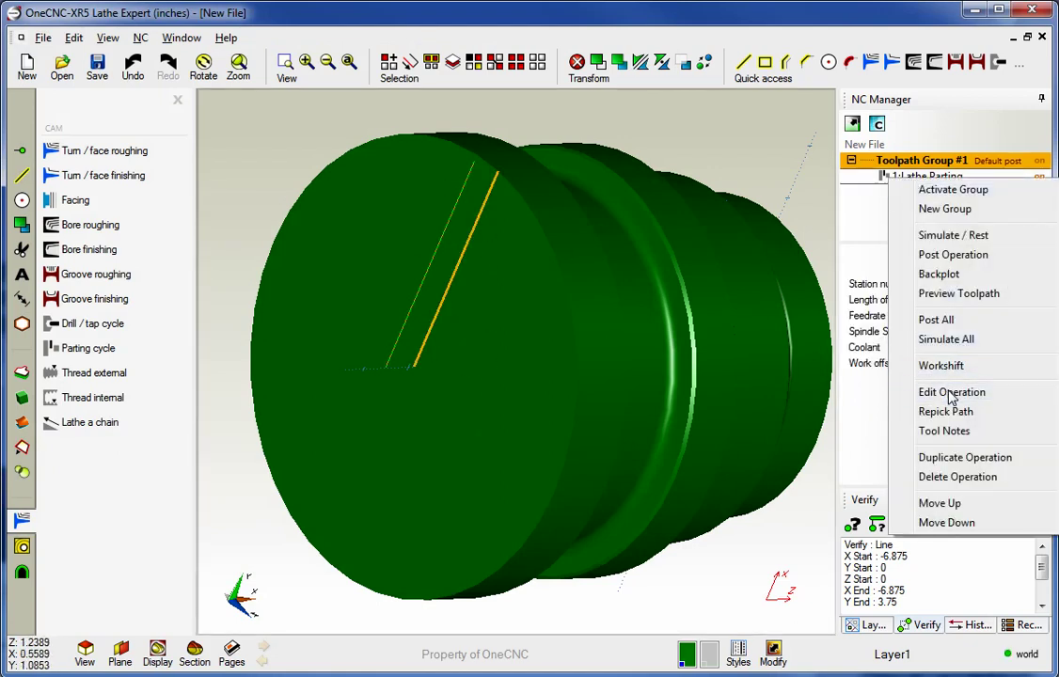
{"action": "left_click", "coordinate": [945, 392]}
{"action": "left_click", "coordinate": [837, 606]}
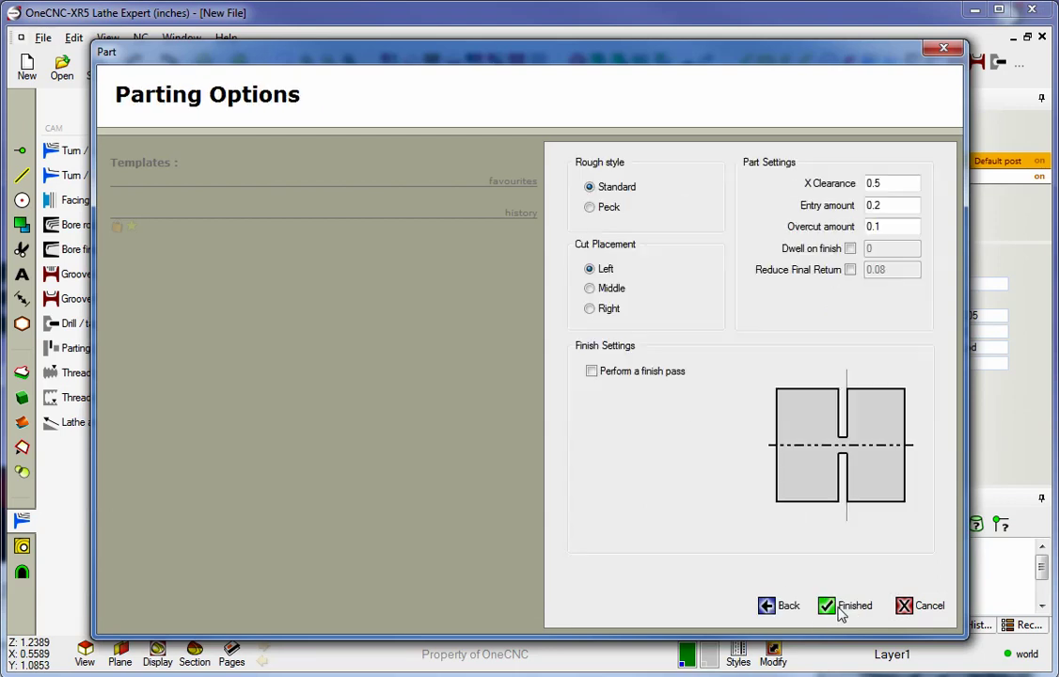
{"action": "left_click", "coordinate": [590, 208]}
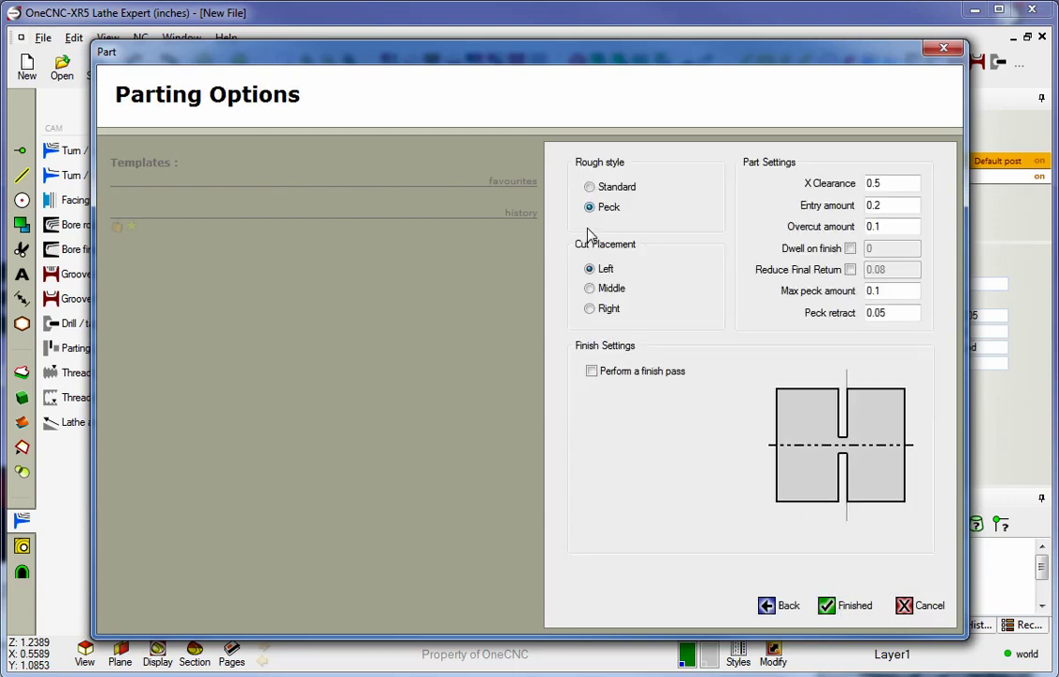
{"action": "double_click", "coordinate": [884, 292]}
{"action": "type", "text": ".2"}
{"action": "left_click", "coordinate": [826, 607]}
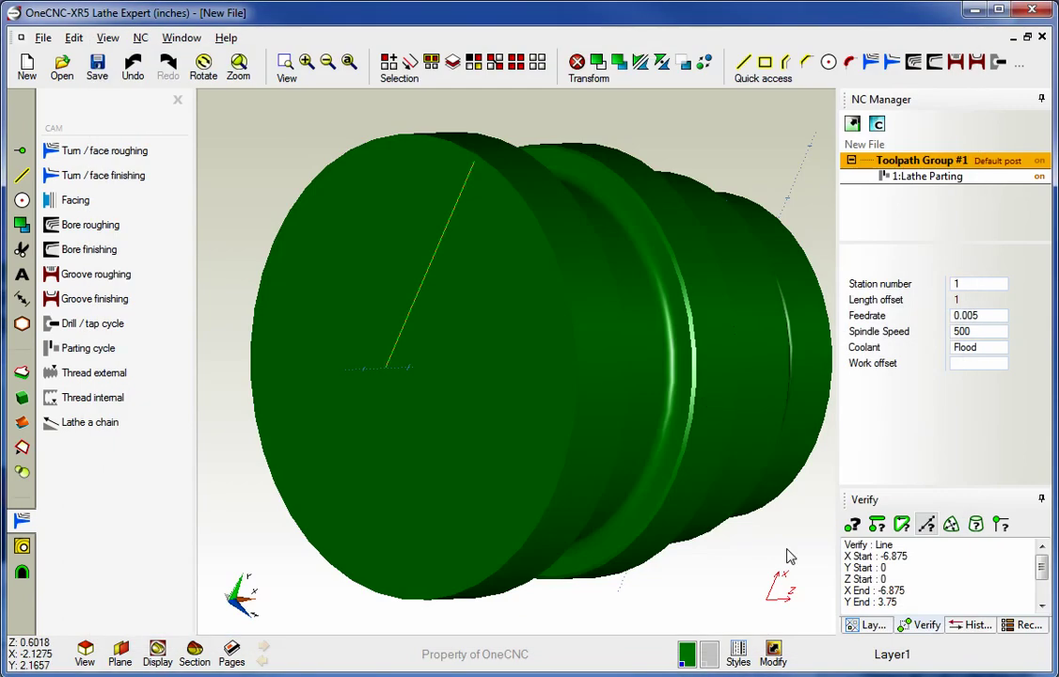
{"action": "right_click", "coordinate": [892, 177]}
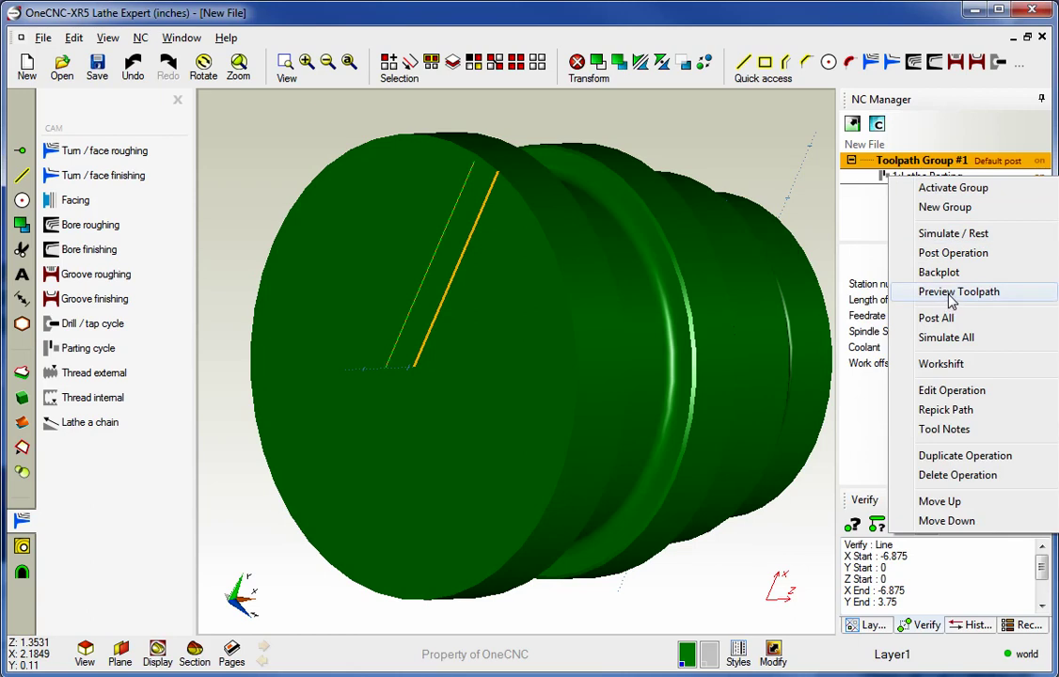
Step: Live-preview the parting toolpath from the Plane side view
{"action": "left_click", "coordinate": [940, 295]}
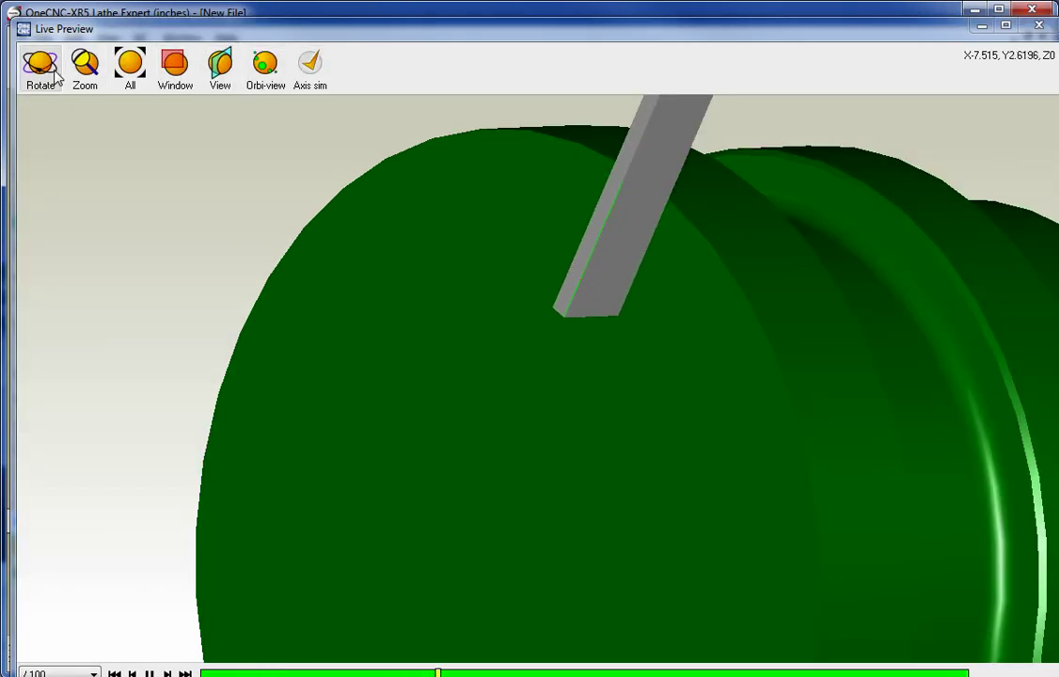
{"action": "left_click", "coordinate": [222, 82]}
{"action": "left_click", "coordinate": [547, 250]}
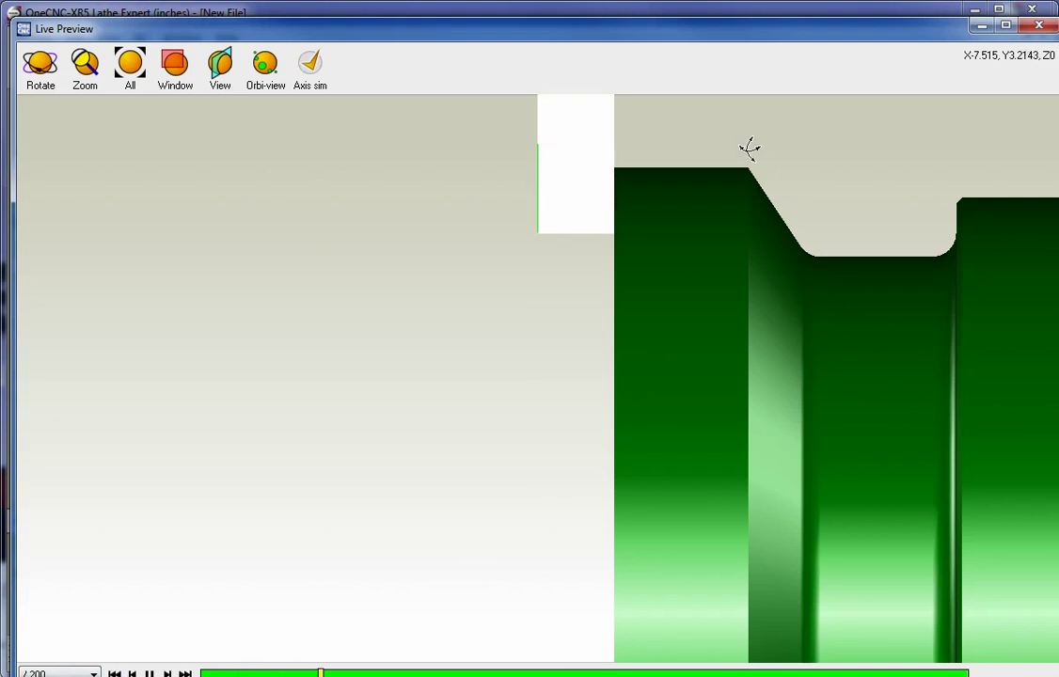
Step: Close the preview, set a zoomed-in Plane side view, and open Lathe Parting's NC Processing options
{"action": "left_click", "coordinate": [1039, 26]}
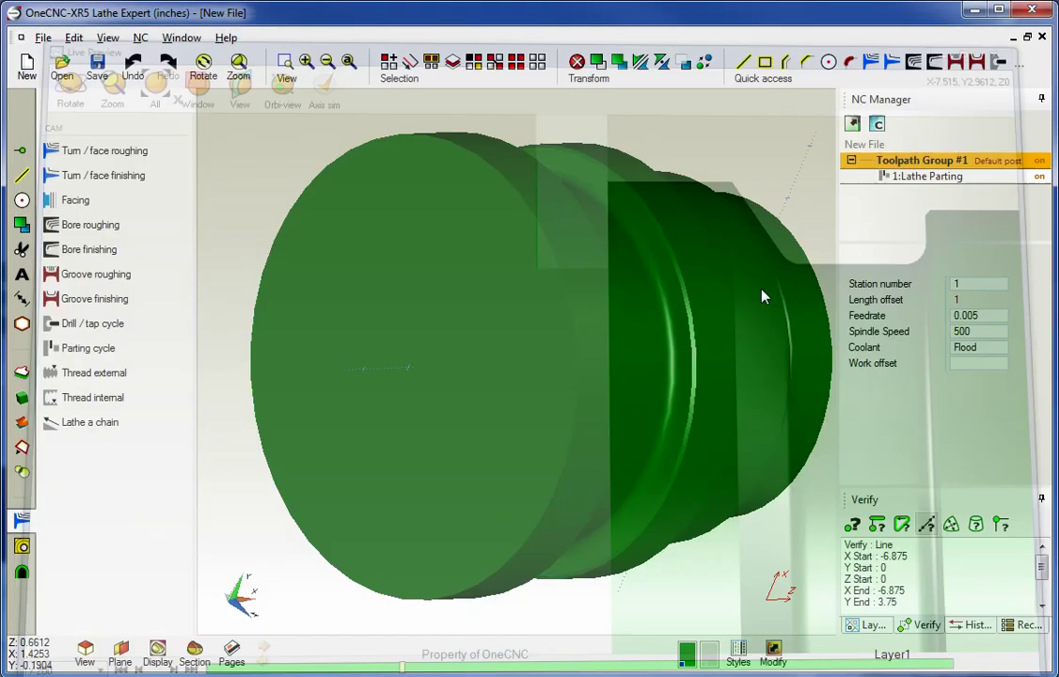
{"action": "mouse_move", "coordinate": [544, 325]}
{"action": "middle_mouse_down"}
{"action": "mouse_move", "coordinate": [555, 309]}
{"action": "mouse_move", "coordinate": [539, 309]}
{"action": "mouse_move", "coordinate": [557, 345]}
{"action": "mouse_move", "coordinate": [541, 339]}
{"action": "middle_mouse_up"}
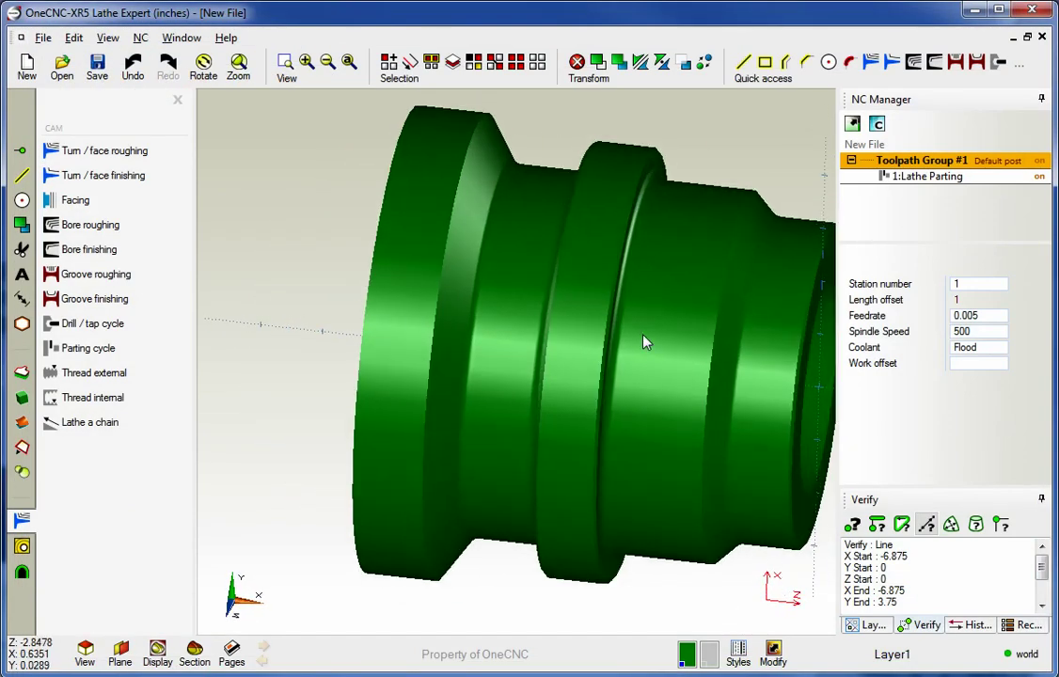
{"action": "middle_click_drag", "start_coordinate": [676, 360], "coordinate": [620, 367]}
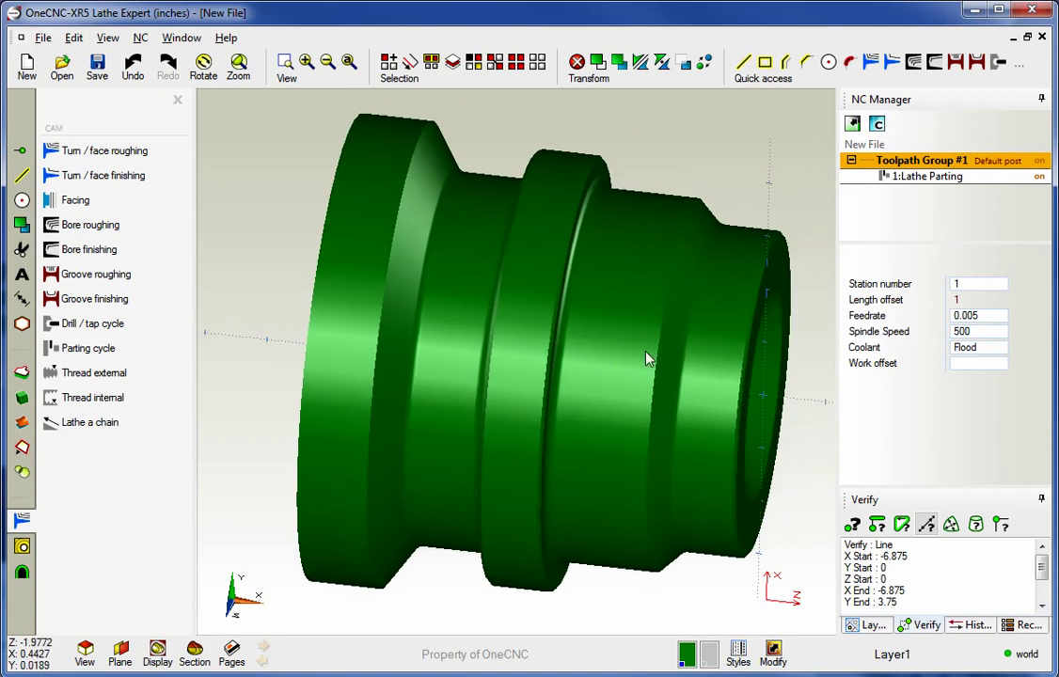
{"action": "middle_click", "coordinate": [647, 202]}
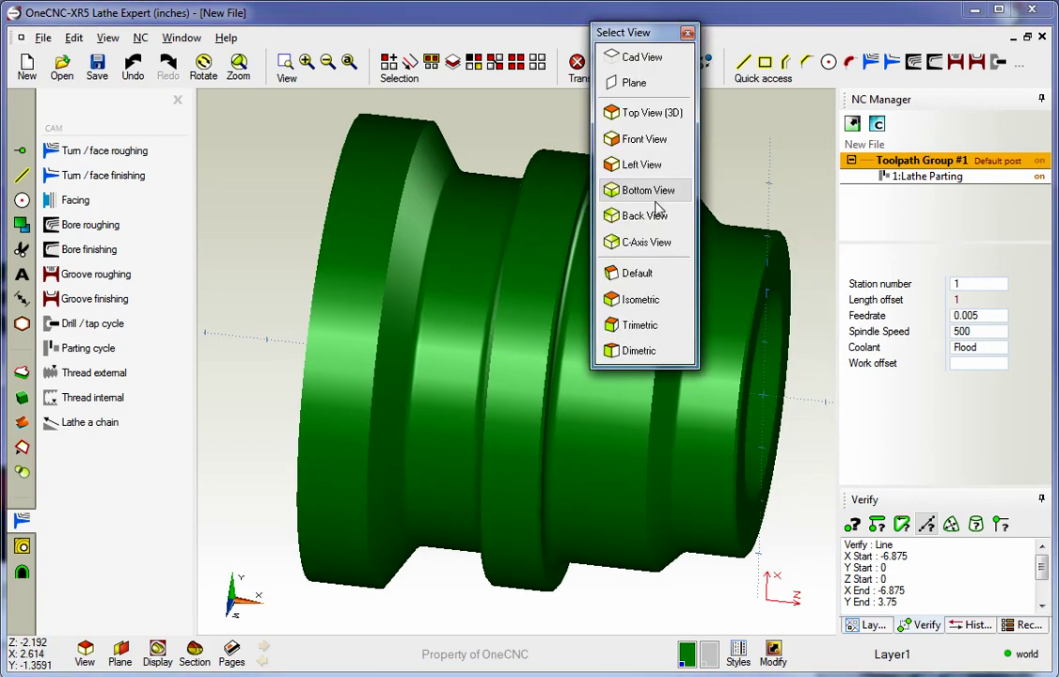
{"action": "left_click", "coordinate": [640, 84]}
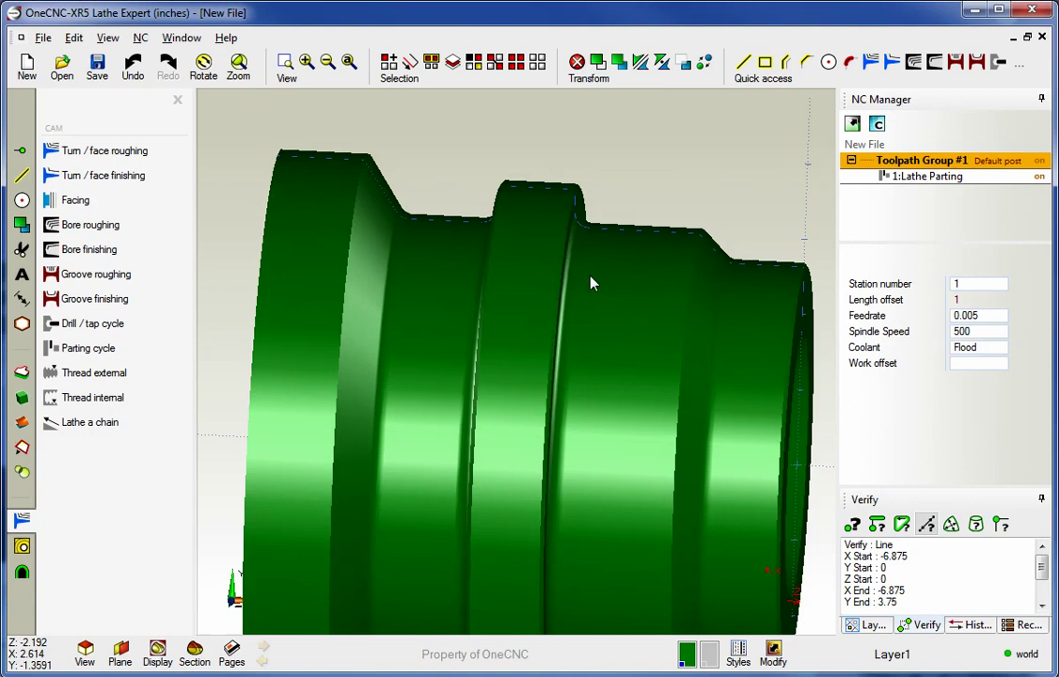
{"action": "scroll", "coordinate": [616, 338], "scroll_direction": "up", "scroll_amount": 3}
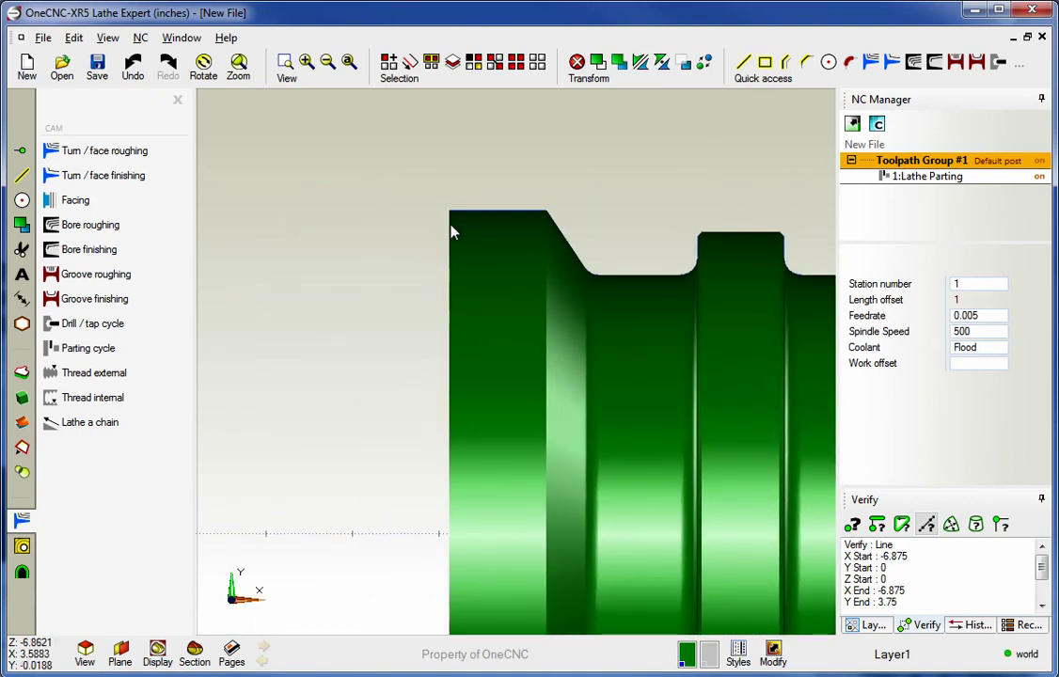
{"action": "double_click", "coordinate": [919, 179]}
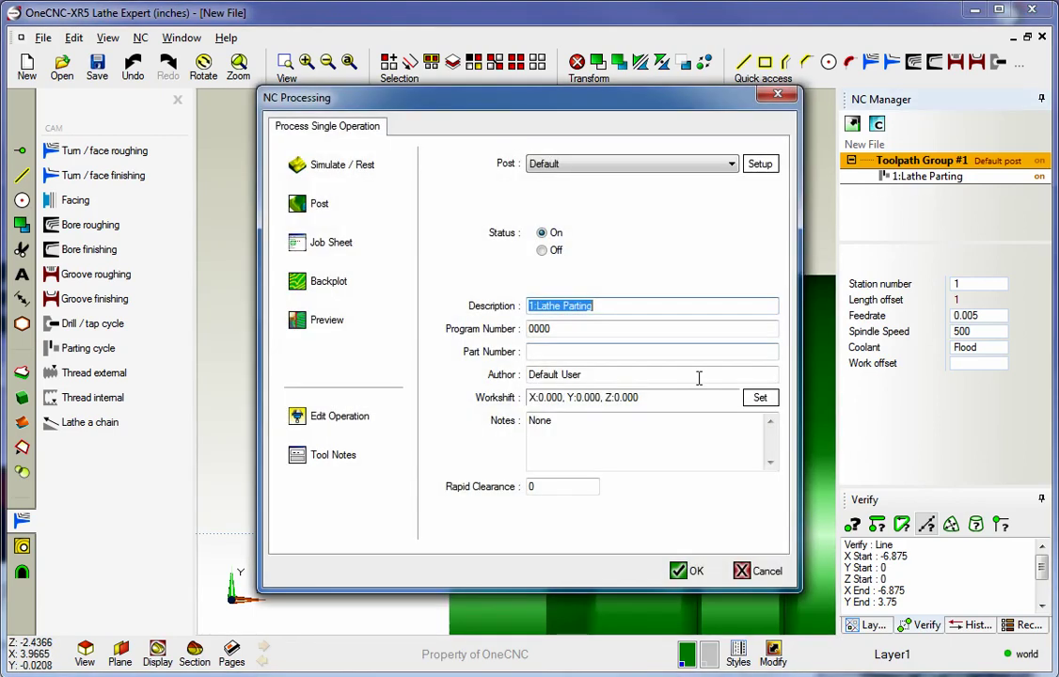
Step: Reopen the Lathe Parting operation's parting options and enable a finish pass
{"action": "left_click", "coordinate": [394, 423]}
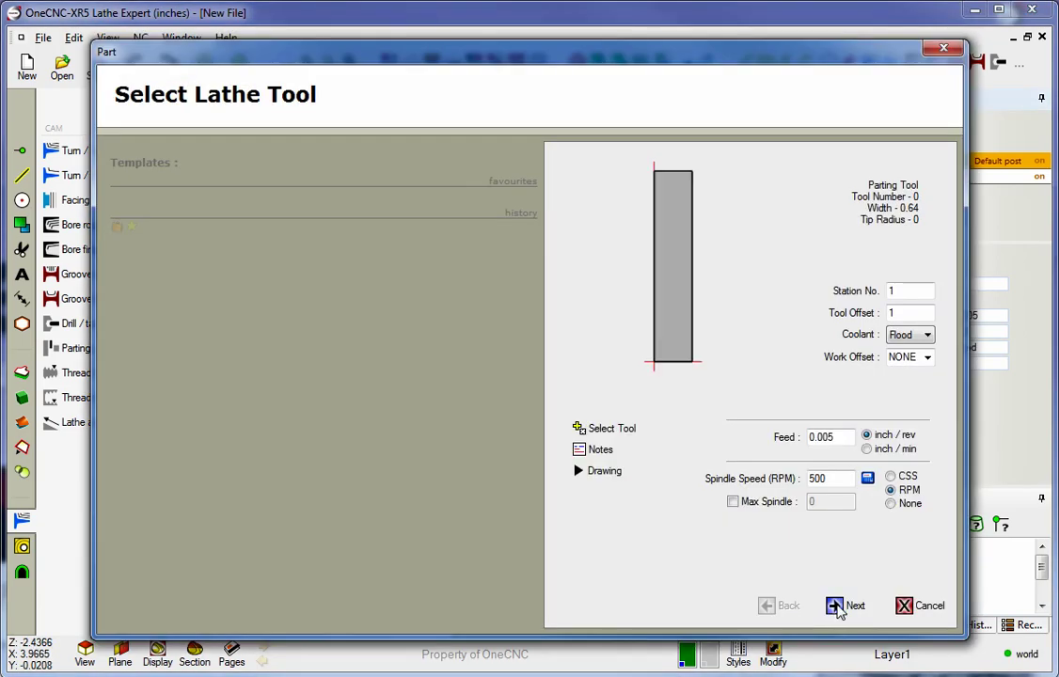
{"action": "left_click", "coordinate": [840, 608]}
{"action": "left_click", "coordinate": [840, 608]}
{"action": "left_click_drag", "start_coordinate": [584, 56], "coordinate": [495, 17]}
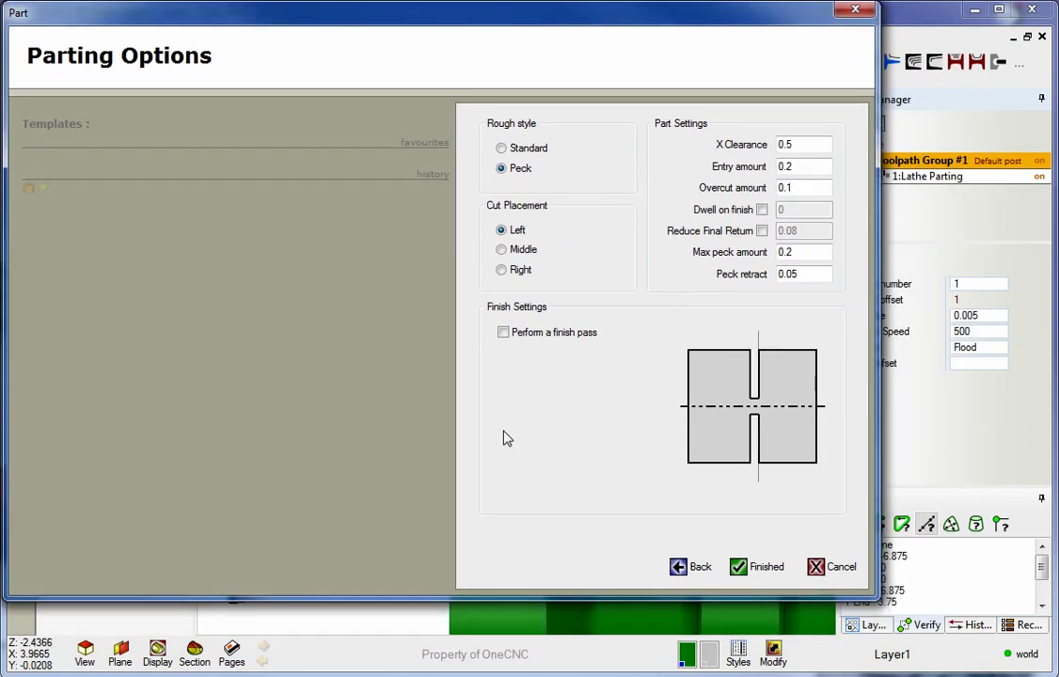
{"action": "left_click", "coordinate": [503, 334]}
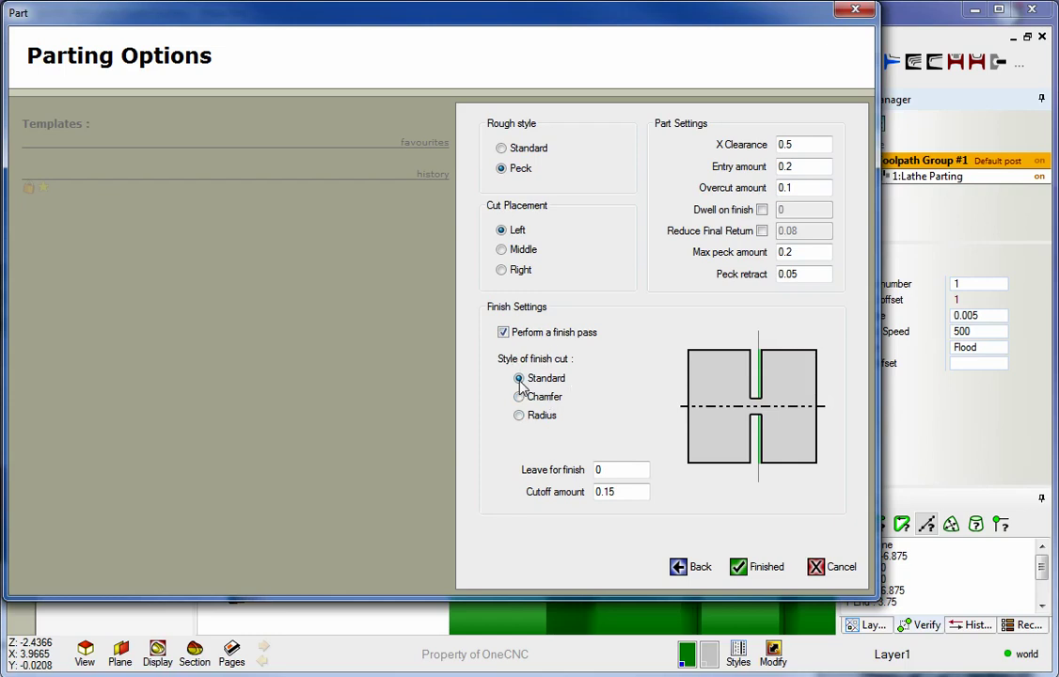
Step: Make the finish pass a Chamfer with 0.4 chamfer width and 0.2 cutoff amount, and apply
{"action": "left_click", "coordinate": [519, 397]}
{"action": "left_click", "coordinate": [519, 415]}
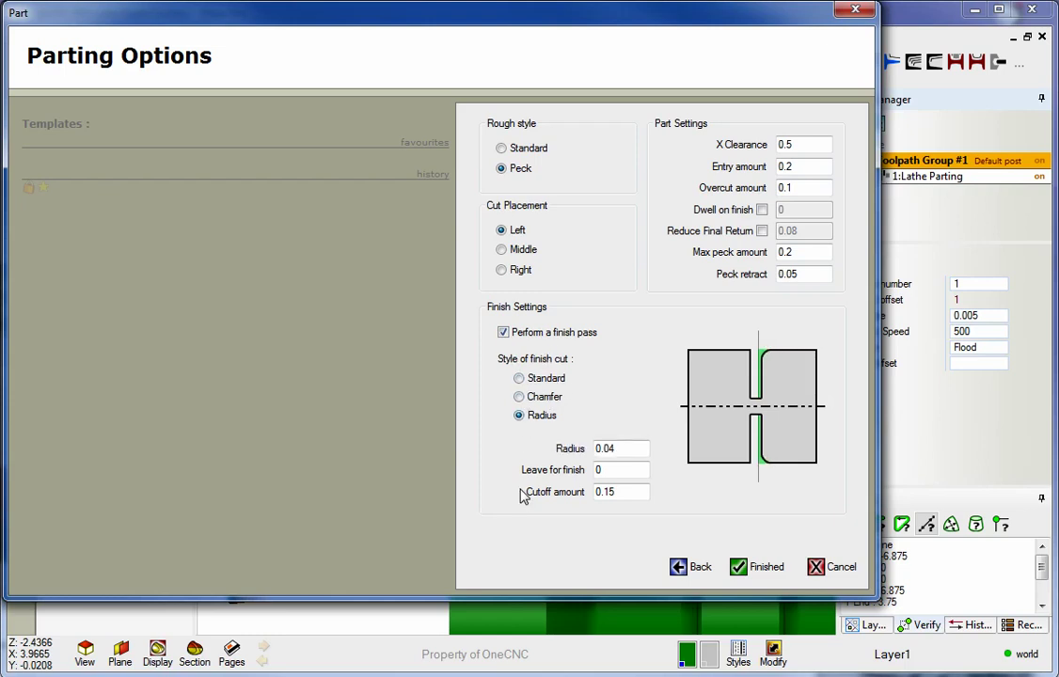
{"action": "left_click", "coordinate": [520, 397]}
{"action": "double_click", "coordinate": [584, 449]}
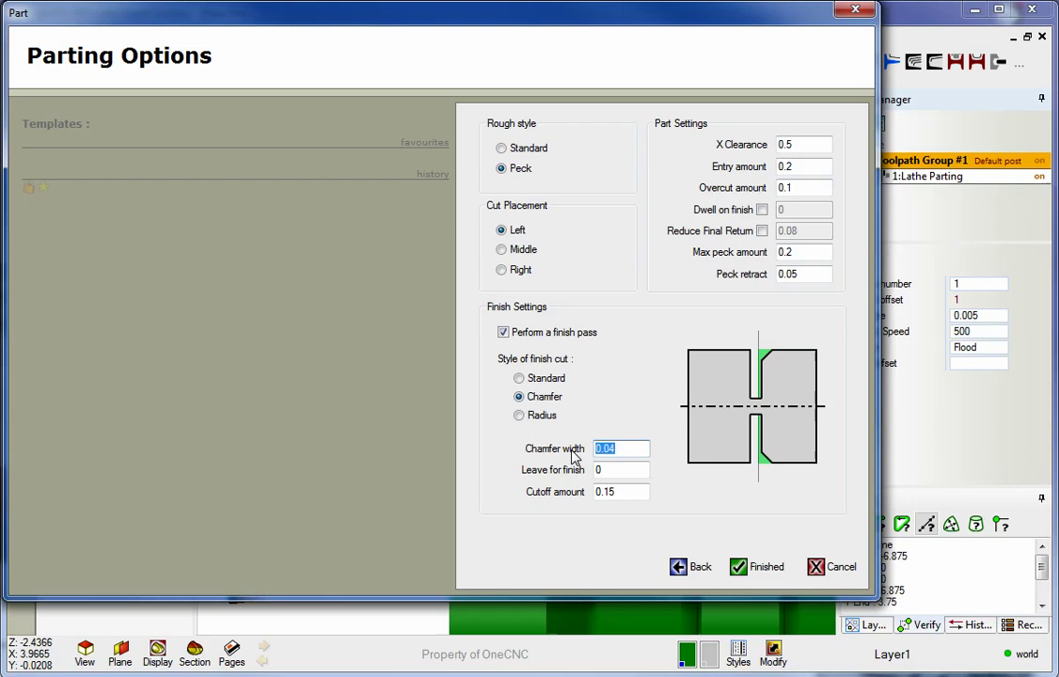
{"action": "type", "text": ".4"}
{"action": "left_click_drag", "start_coordinate": [619, 498], "coordinate": [587, 496]}
{"action": "type", "text": ".2"}
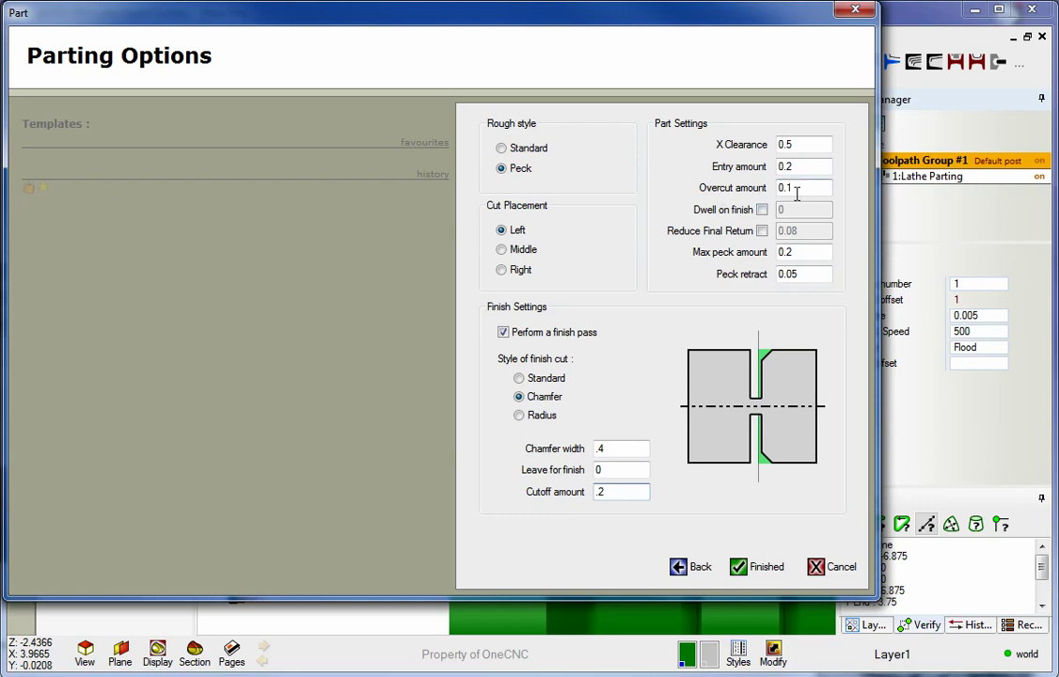
{"action": "left_click", "coordinate": [740, 568]}
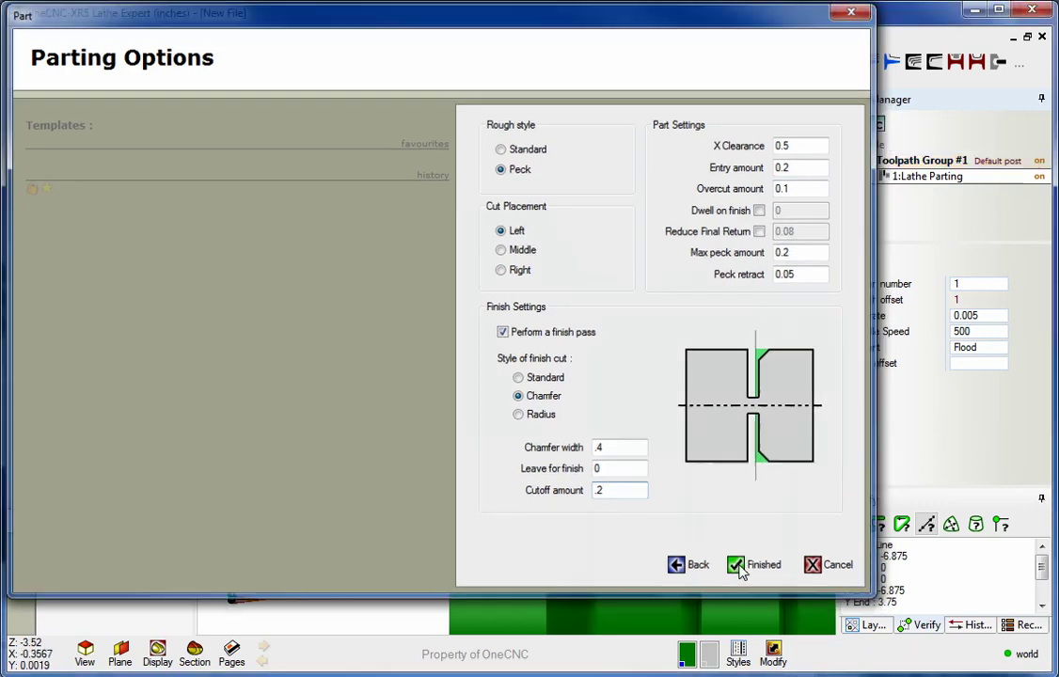
Step: Preview the updated Lathe Parting toolpath and let the chamfer finish cut play through
{"action": "right_click", "coordinate": [898, 178]}
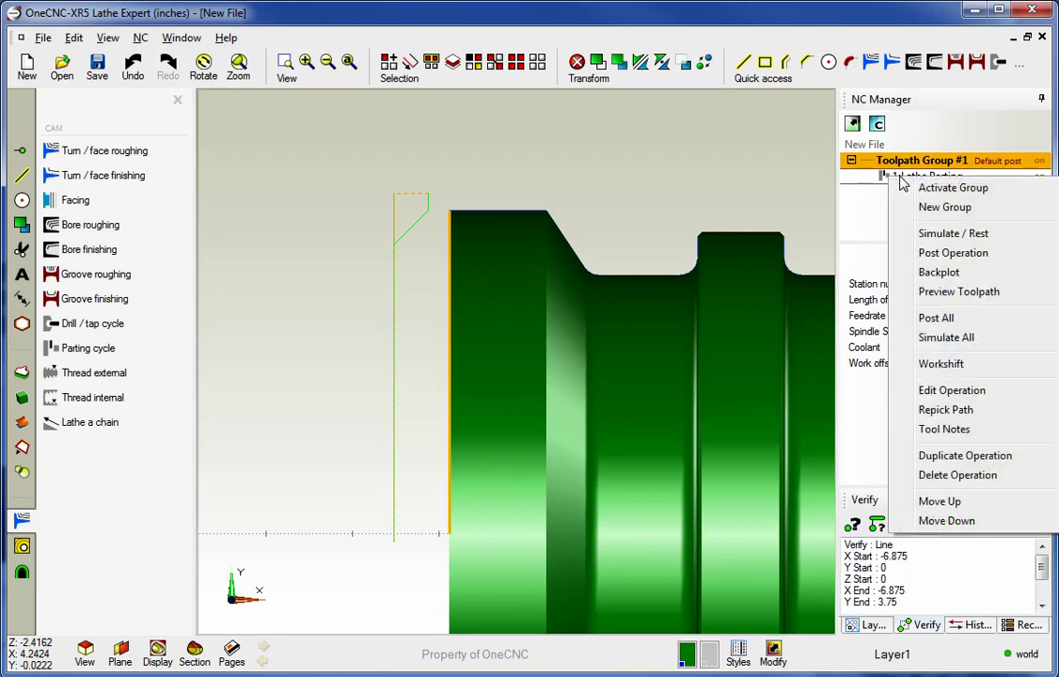
{"action": "left_click", "coordinate": [927, 291]}
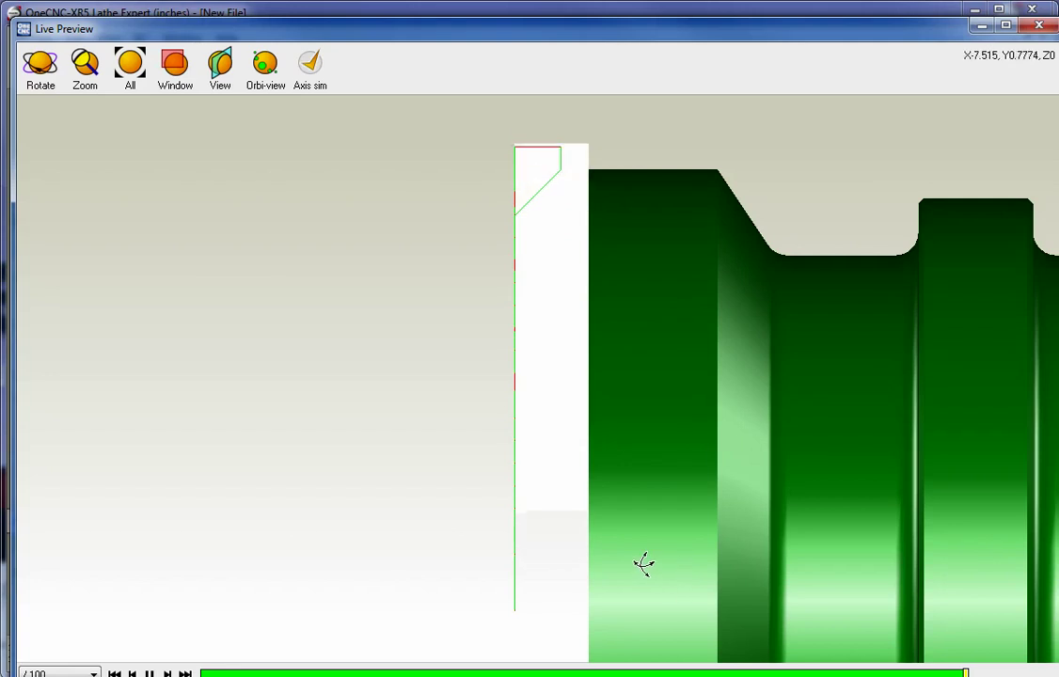
Step: Close the Live Preview and CAM list, leaving the part in an oblique 3-D view
{"action": "left_click", "coordinate": [1039, 27]}
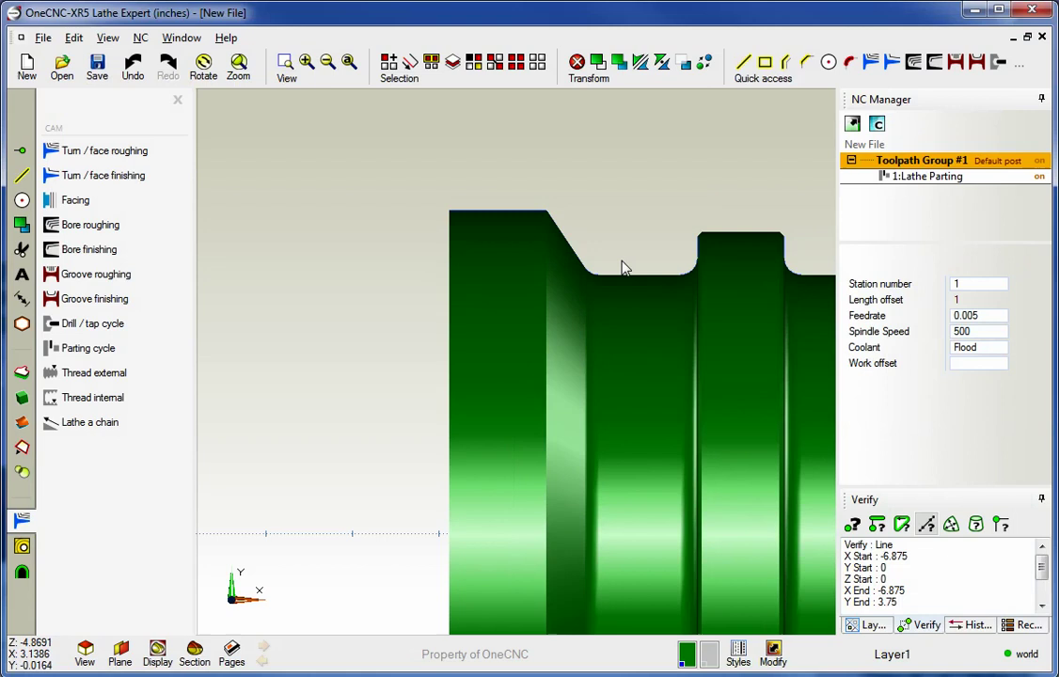
{"action": "middle_click_drag", "start_coordinate": [628, 281], "coordinate": [493, 160]}
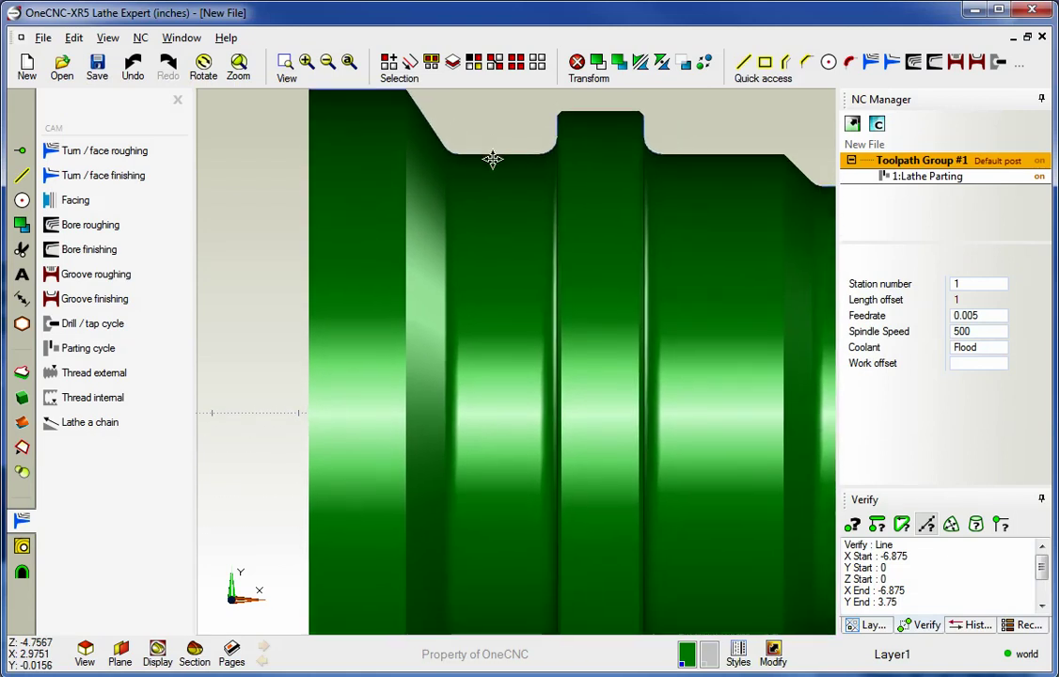
{"action": "middle_click_drag", "start_coordinate": [709, 249], "coordinate": [619, 350], "text": "ctrl"}
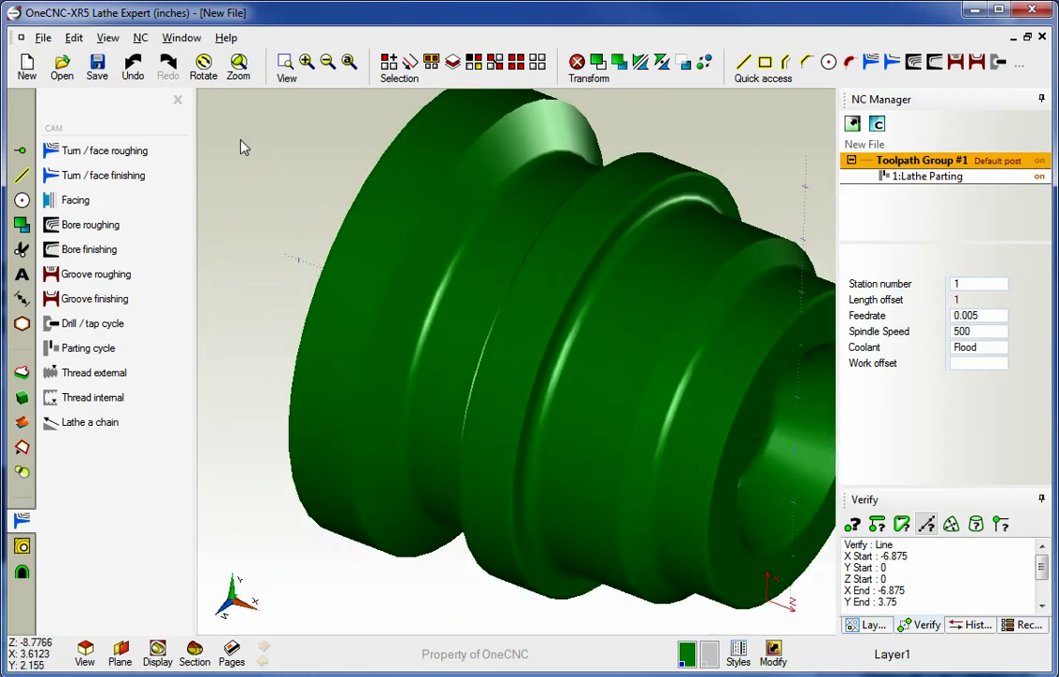
{"action": "left_click", "coordinate": [177, 100]}
{"action": "middle_click_drag", "start_coordinate": [548, 232], "coordinate": [480, 263], "text": "ctrl"}
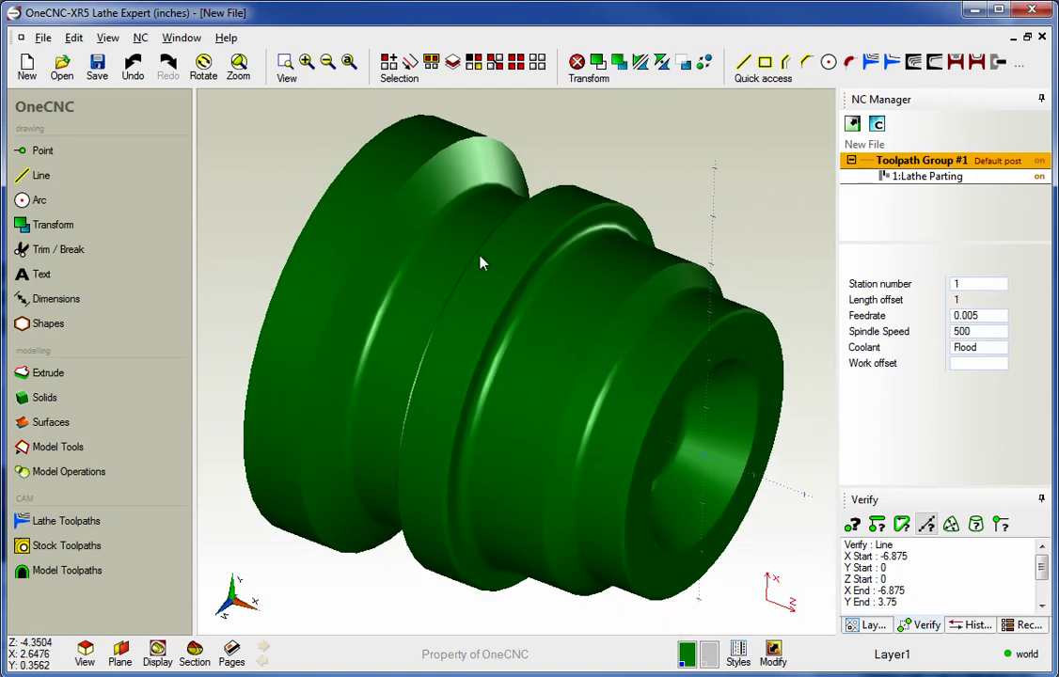